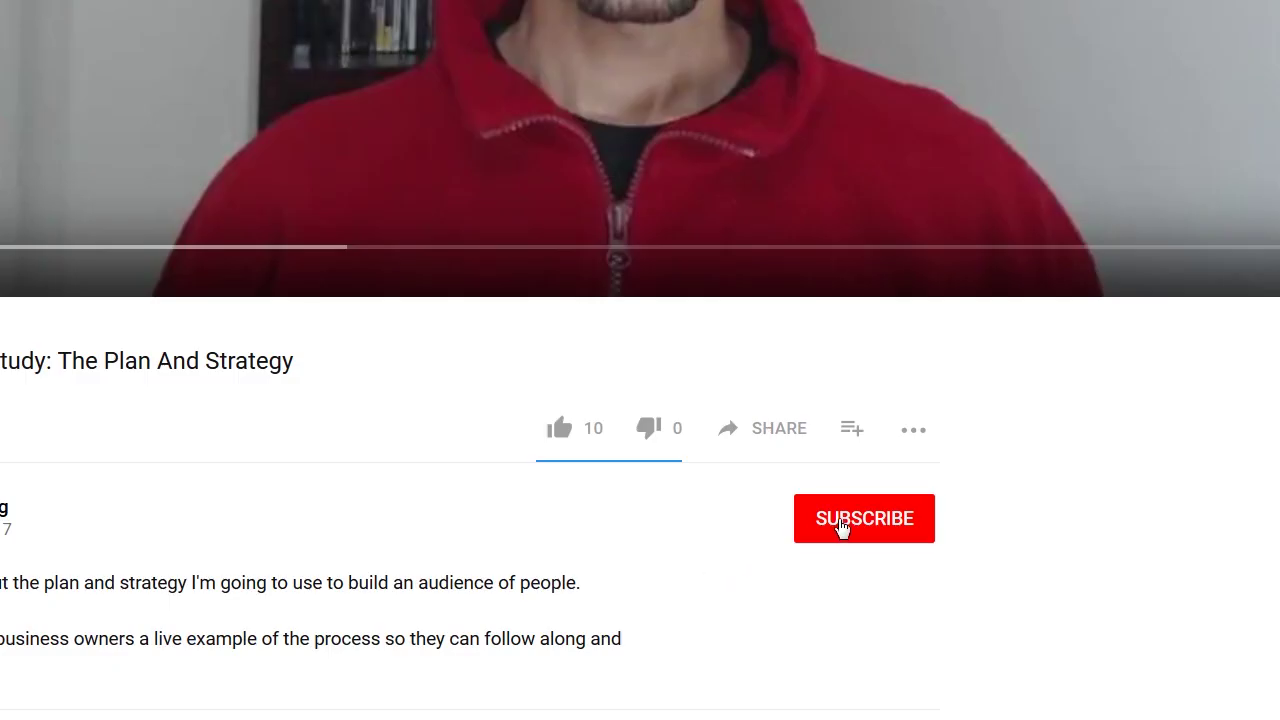
pyautogui.click(842, 528)
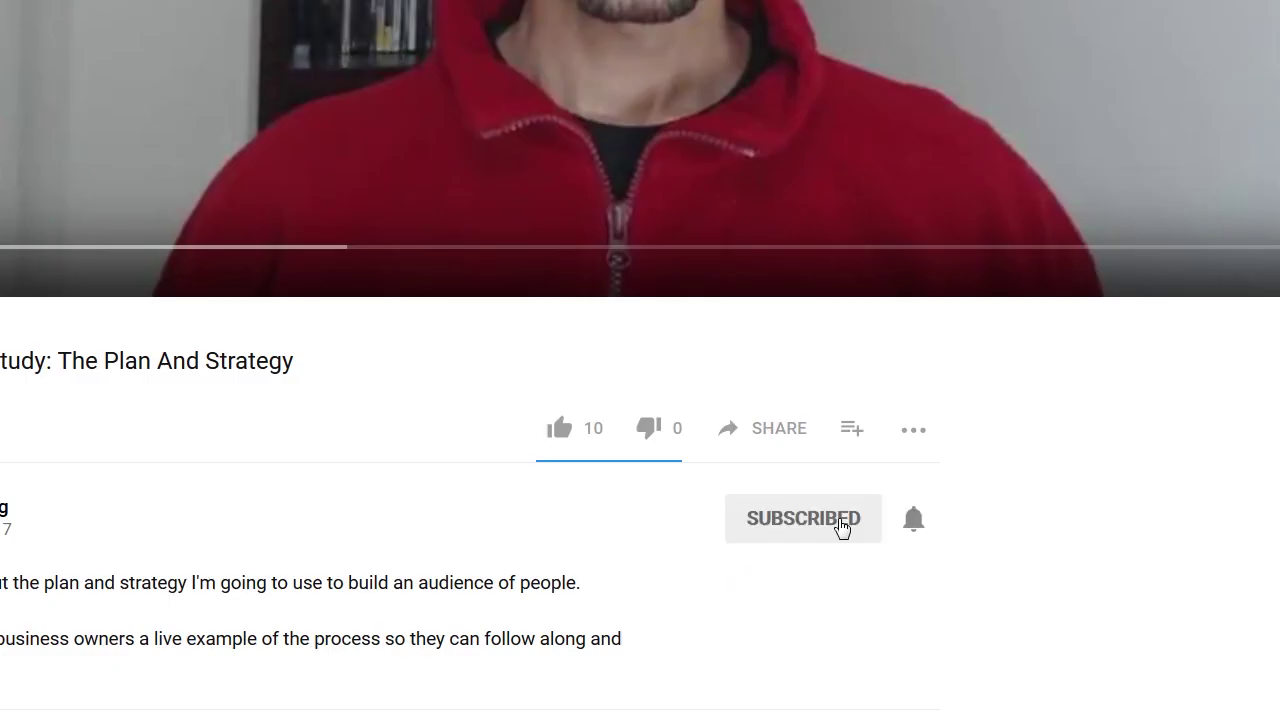
pyautogui.click(913, 519)
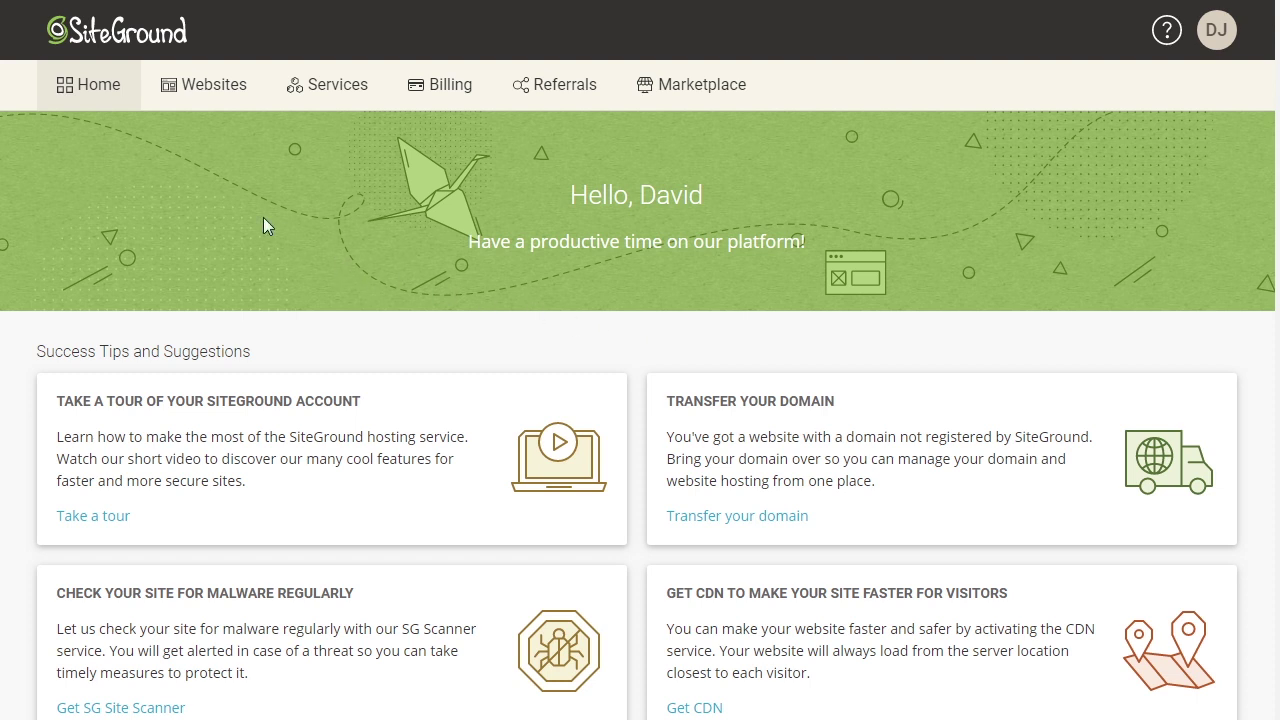
# Start adding a new website to the hosting account.
pyautogui.click(207, 90)
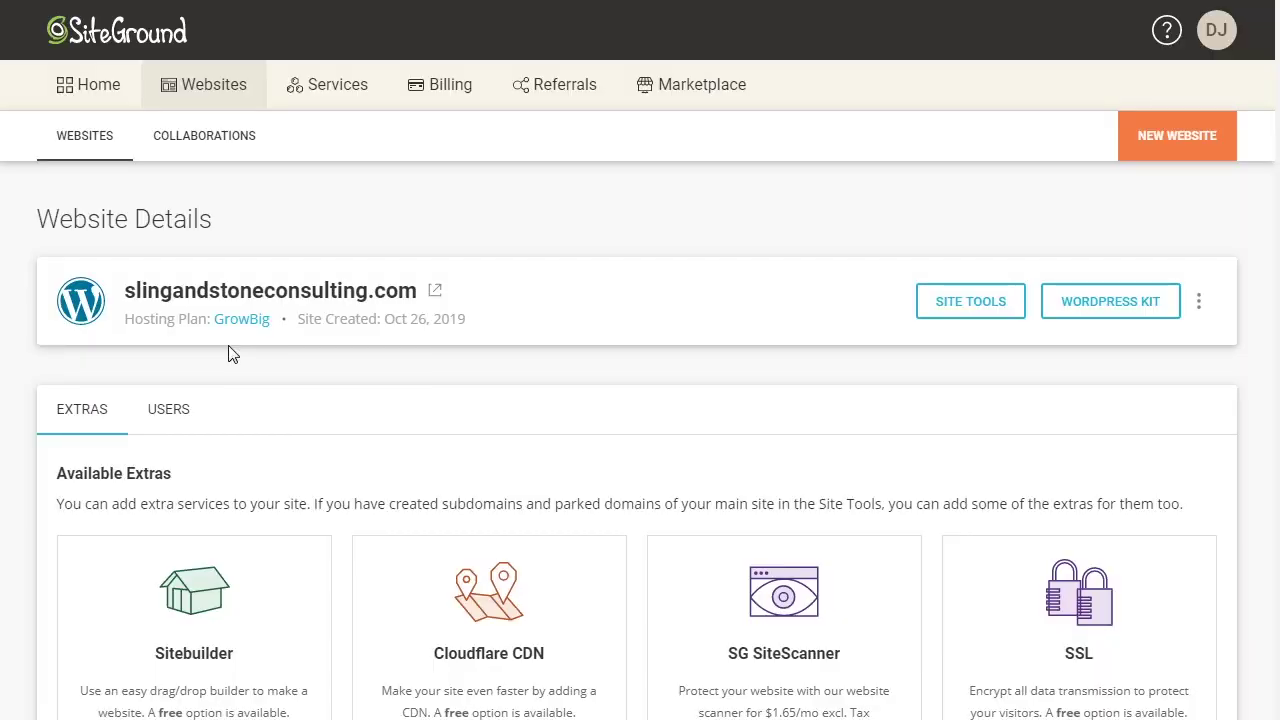
pyautogui.click(1141, 147)
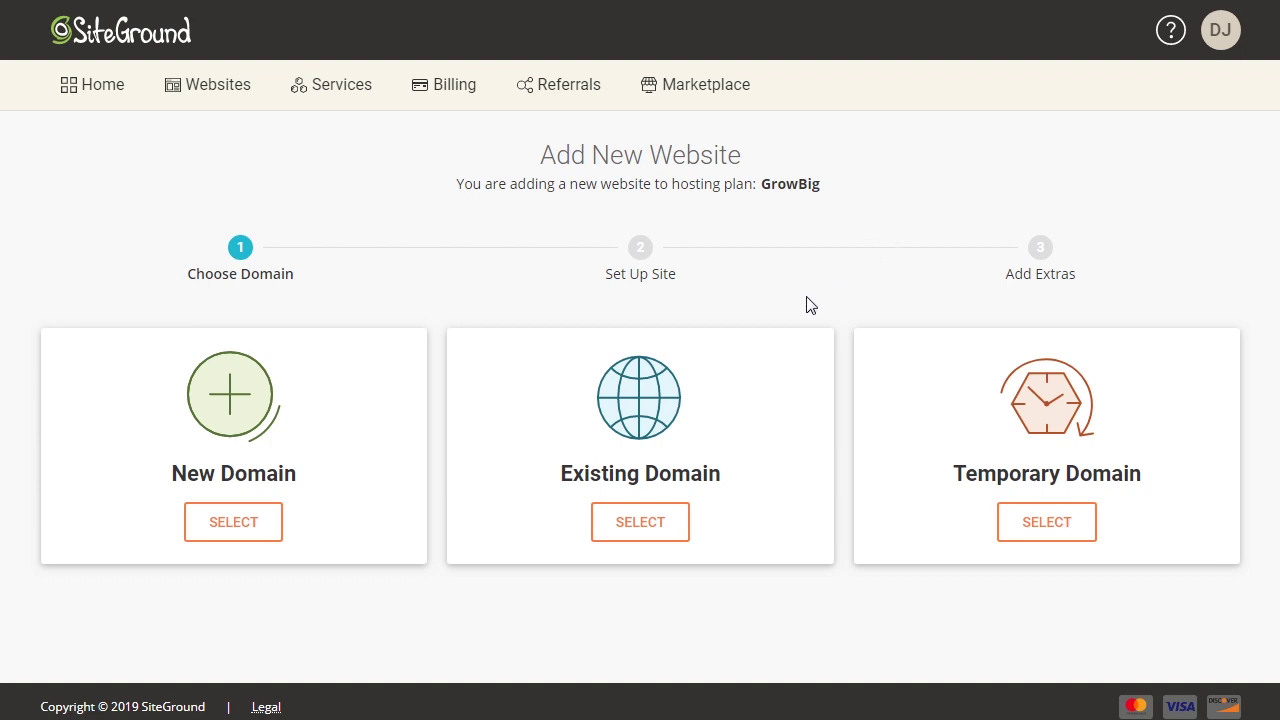
pyautogui.click(224, 529)
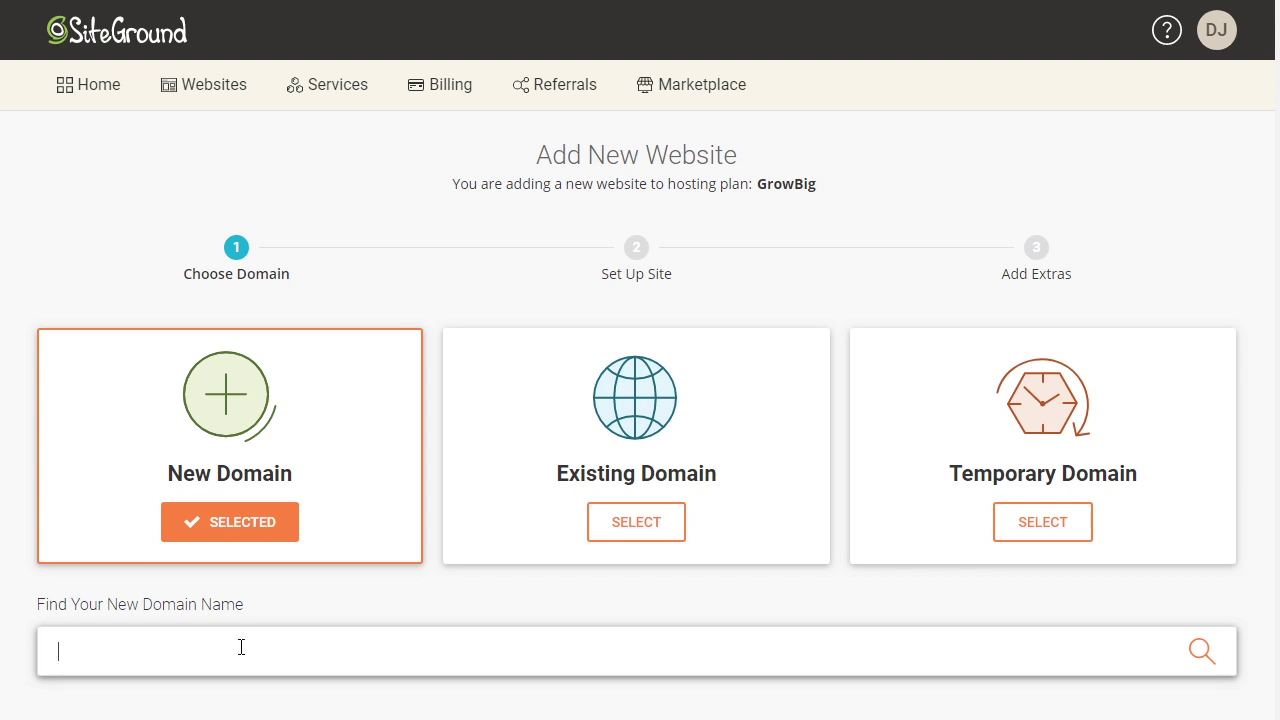
pyautogui.click(636, 522)
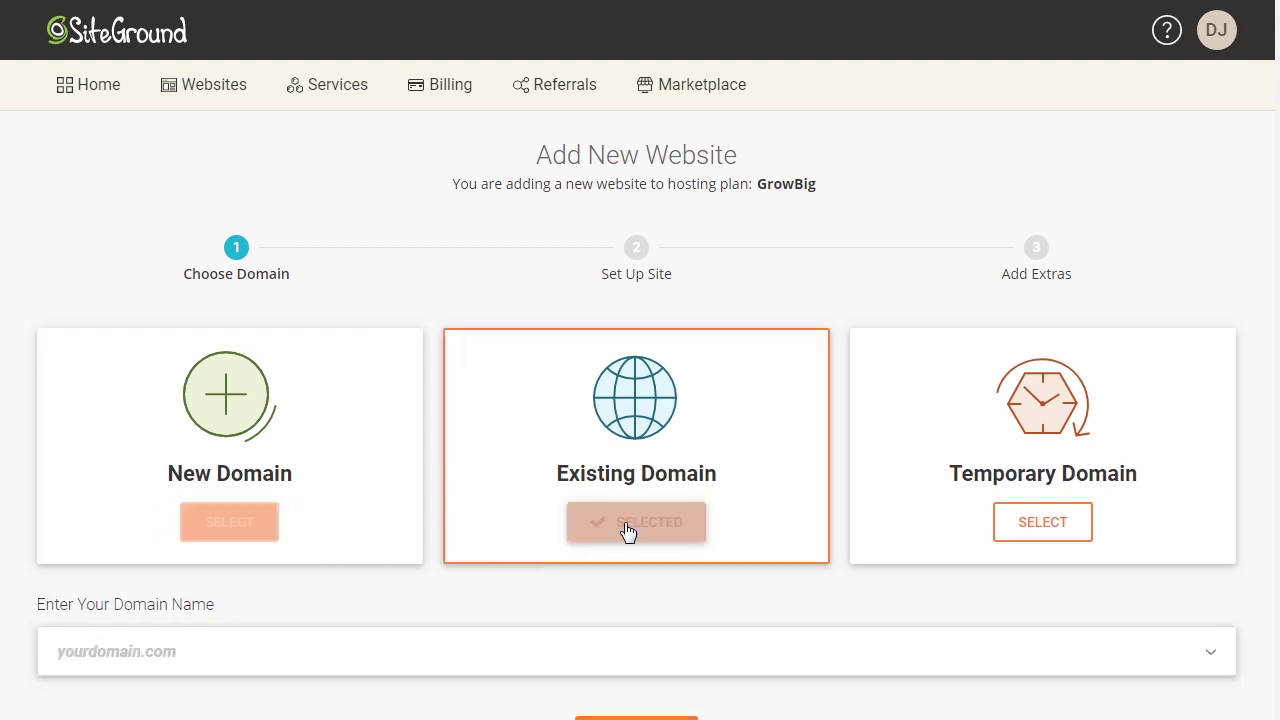
pyautogui.scroll(-2, 623, 531)
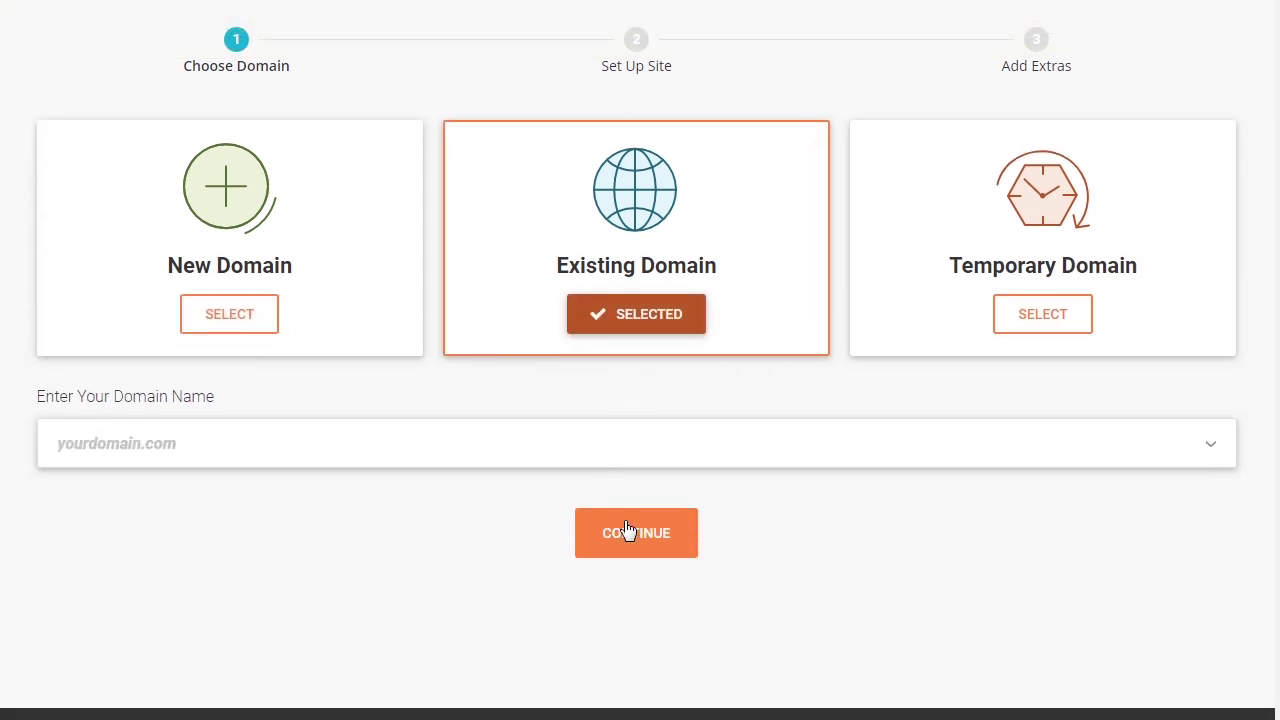
pyautogui.click(364, 459)
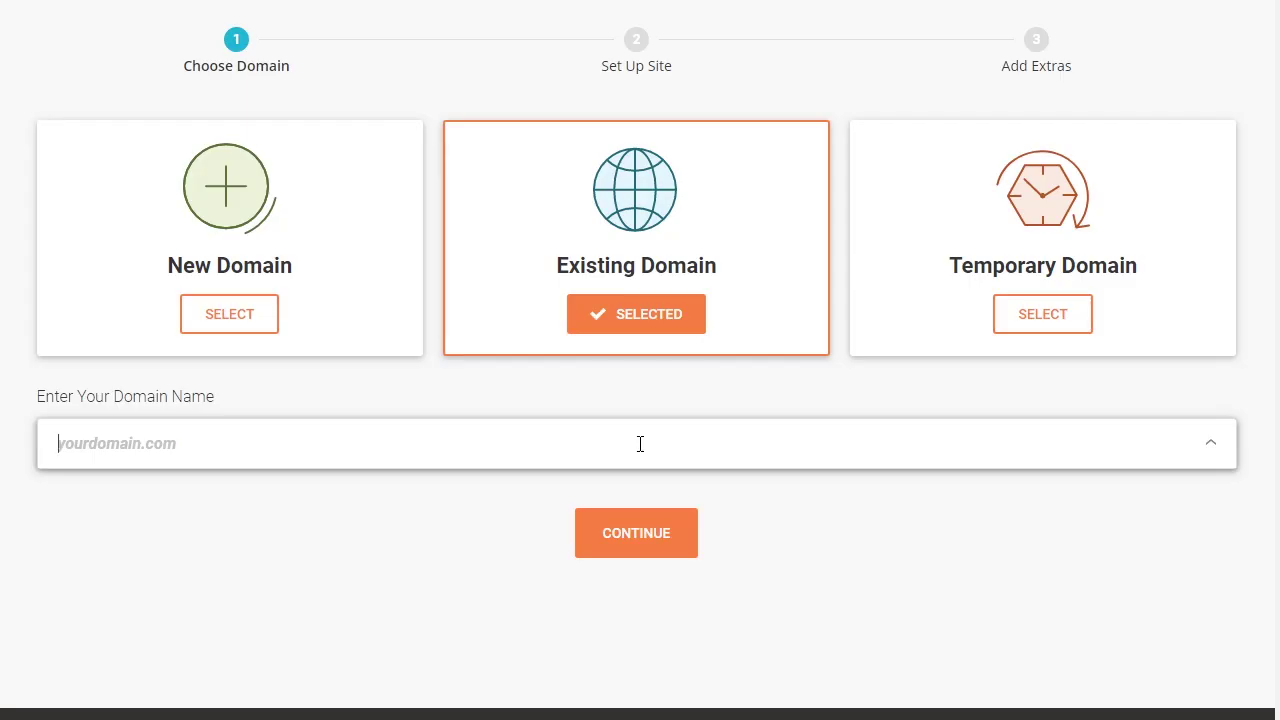
# Choose the free temporary domain for the new website and continue to the site setup.
pyautogui.click(1060, 328)
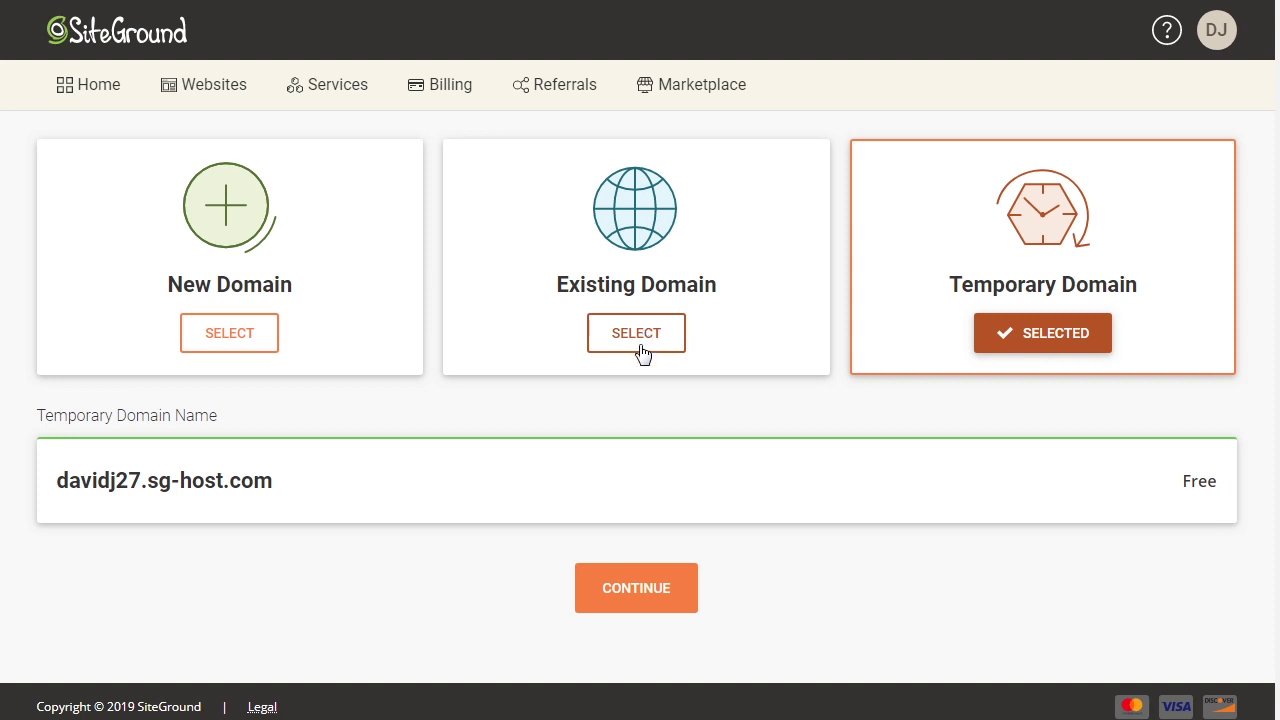
pyautogui.click(645, 596)
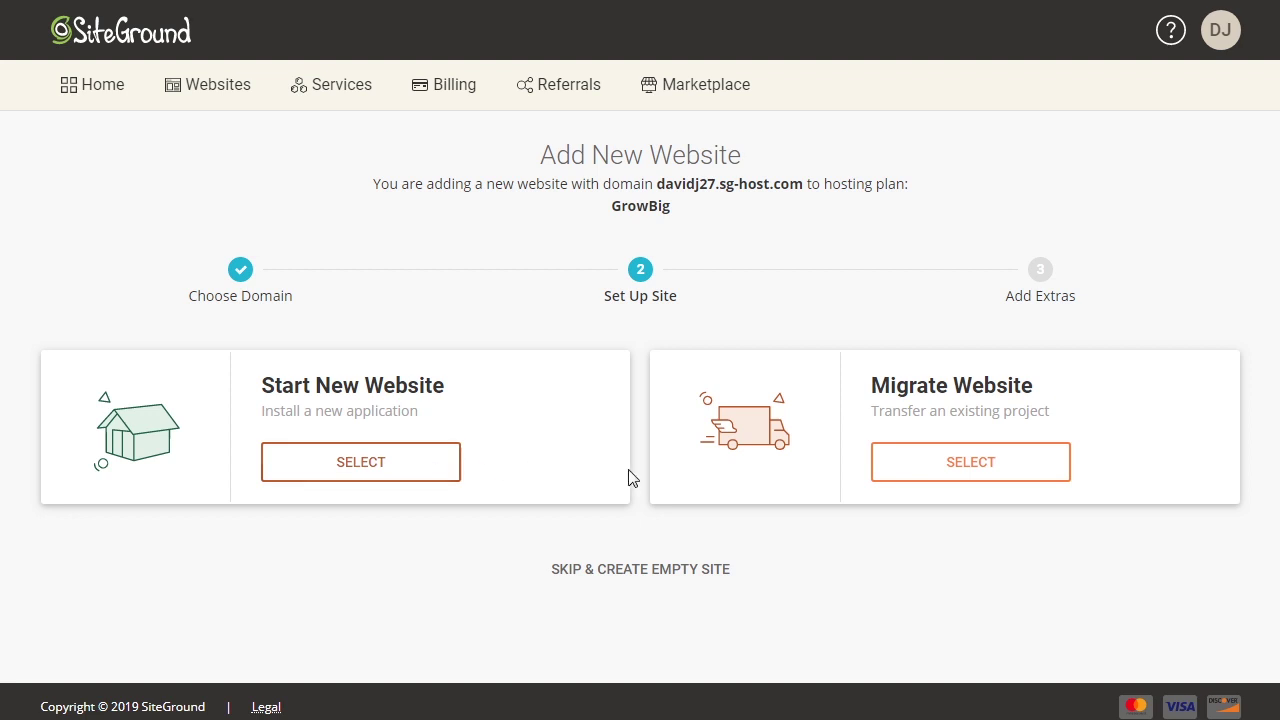
pyautogui.click(970, 462)
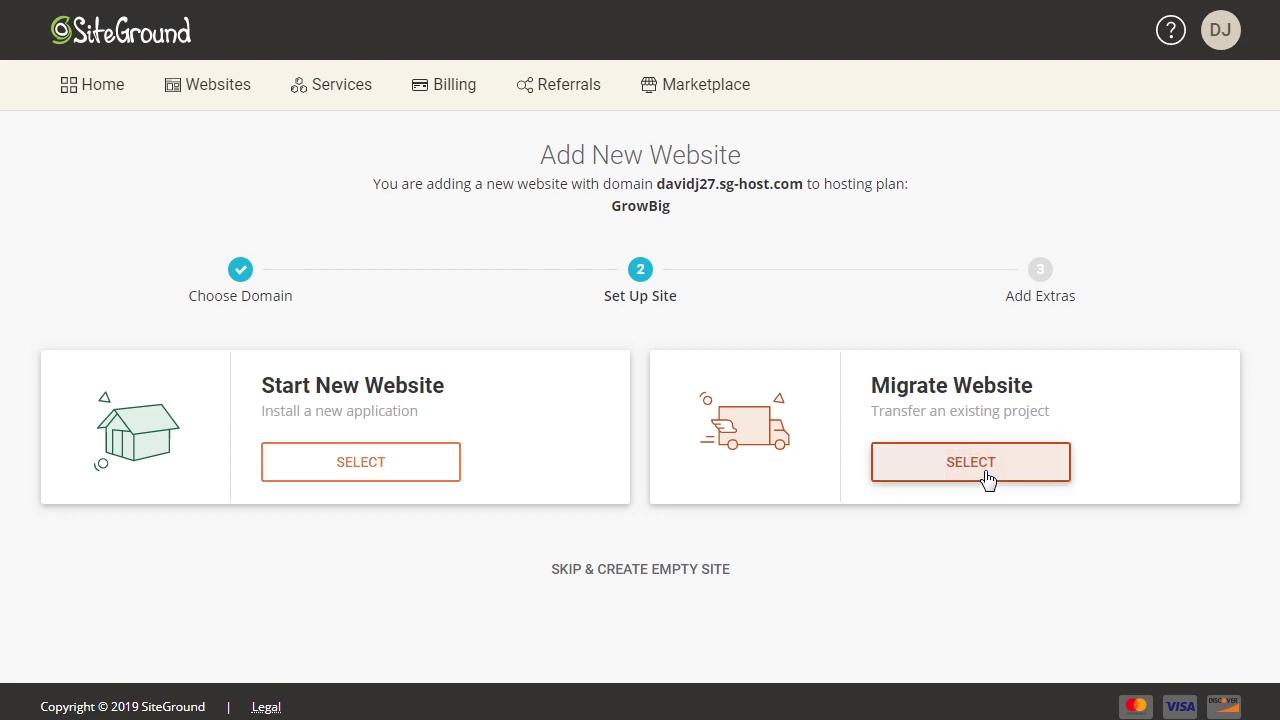
pyautogui.scroll(-1, 988, 480)
pyautogui.scroll(-3, 988, 480)
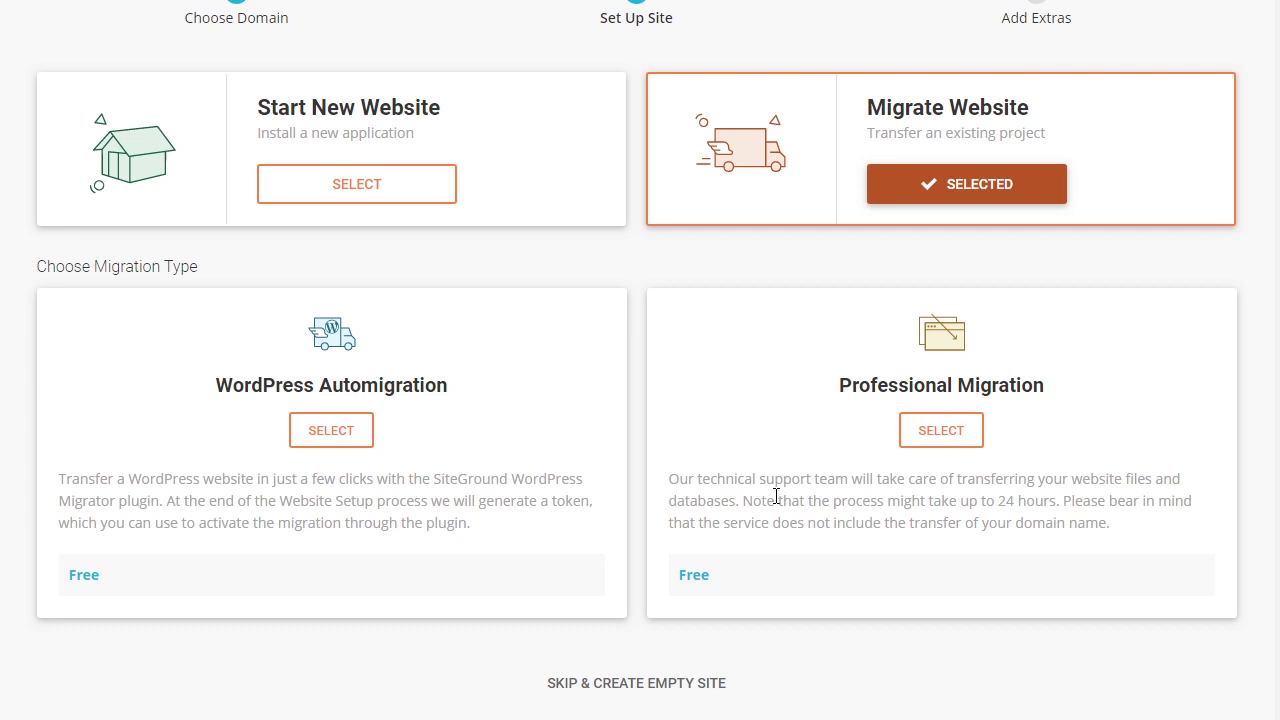
# Set up the site as a new website with WordPress and finish creating it without the SG Site Scanner extra.
pyautogui.click(374, 189)
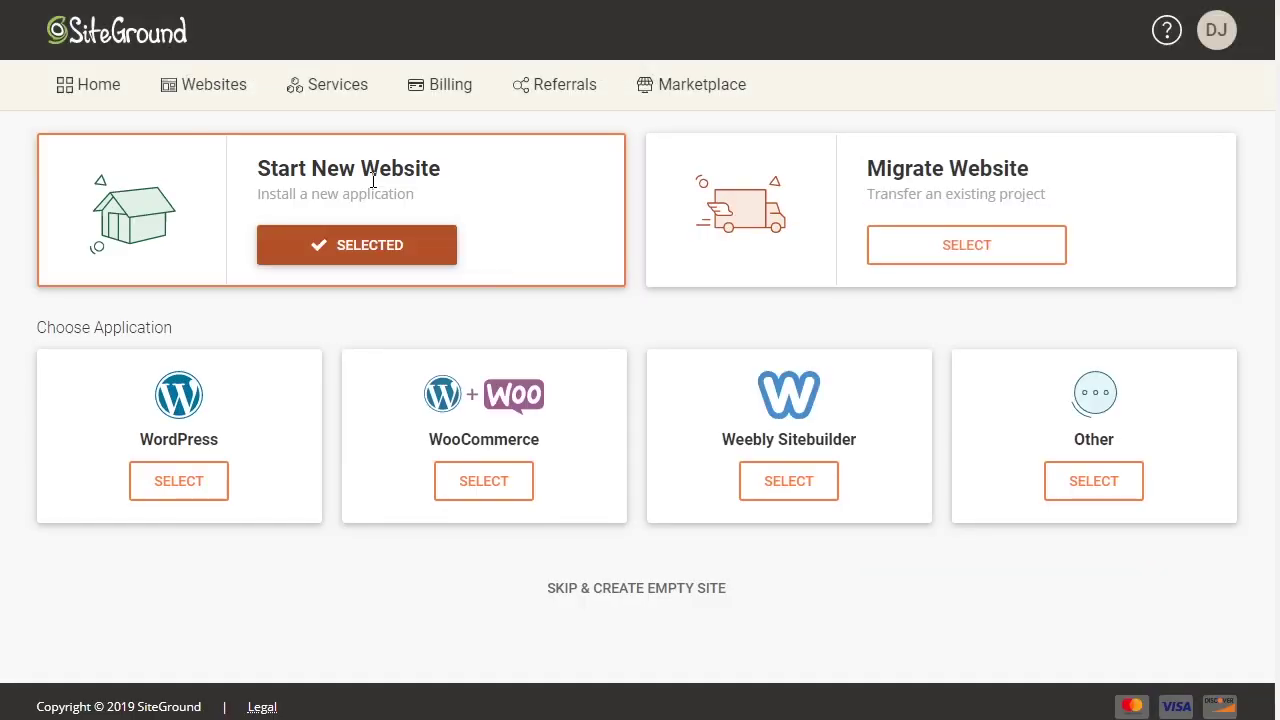
pyautogui.click(178, 482)
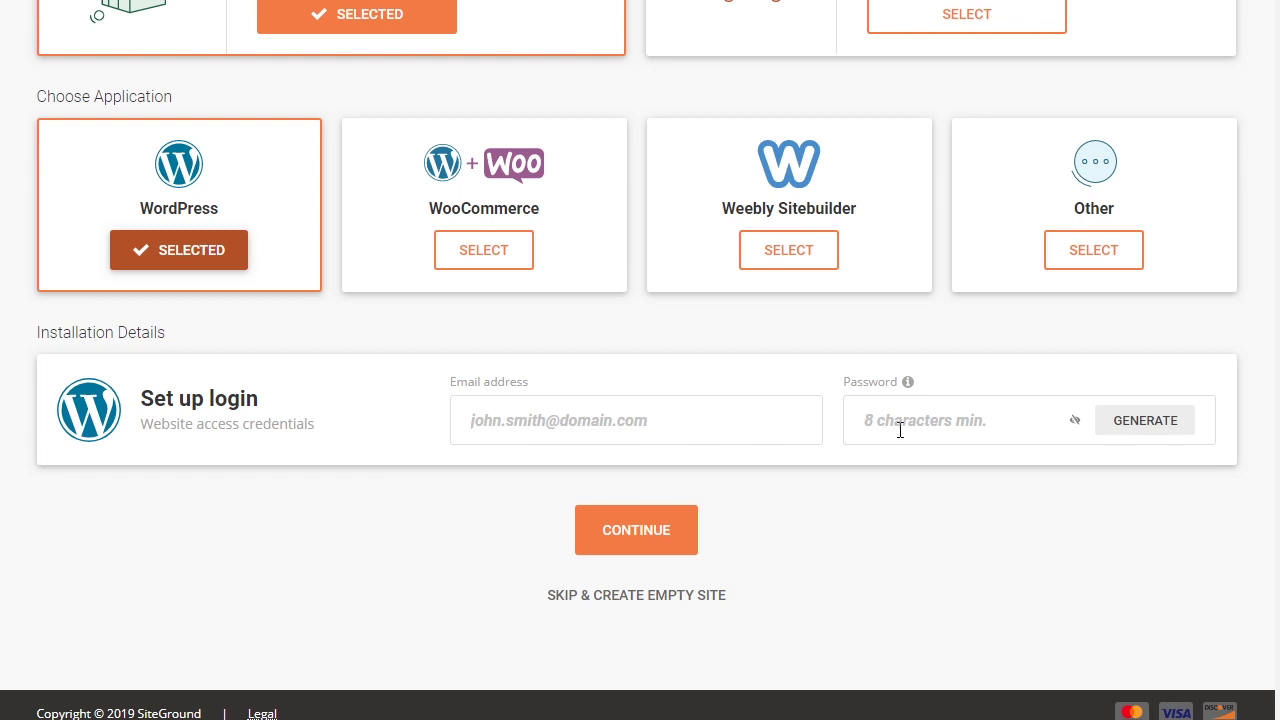
pyautogui.click(628, 531)
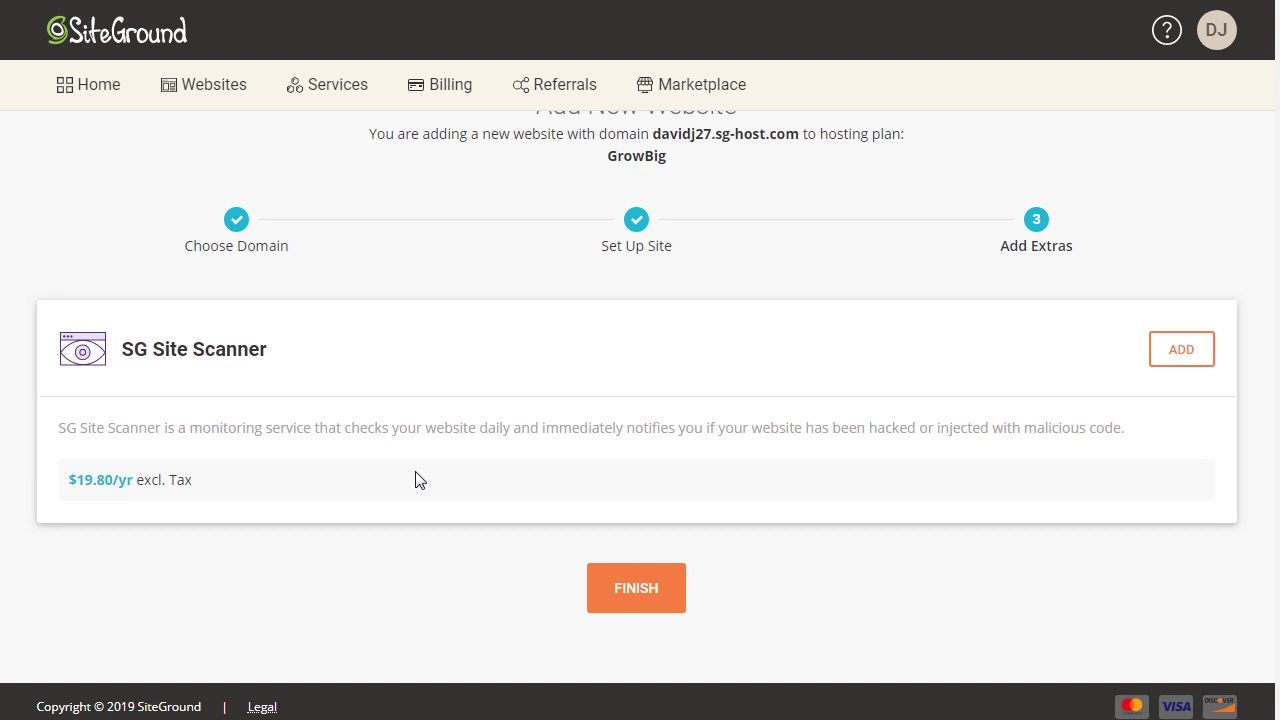
pyautogui.click(680, 603)
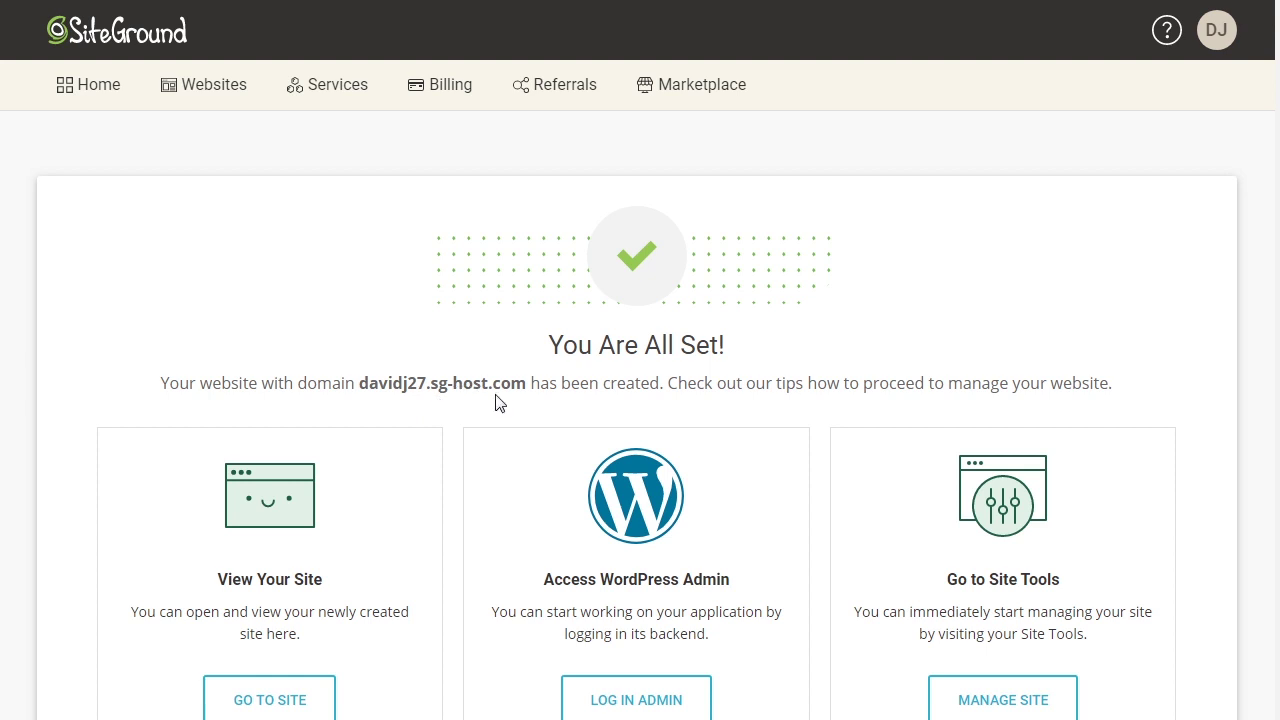
# Open the new site's Site Tools and view which sites can be switched to.
pyautogui.scroll(-2, 499, 403)
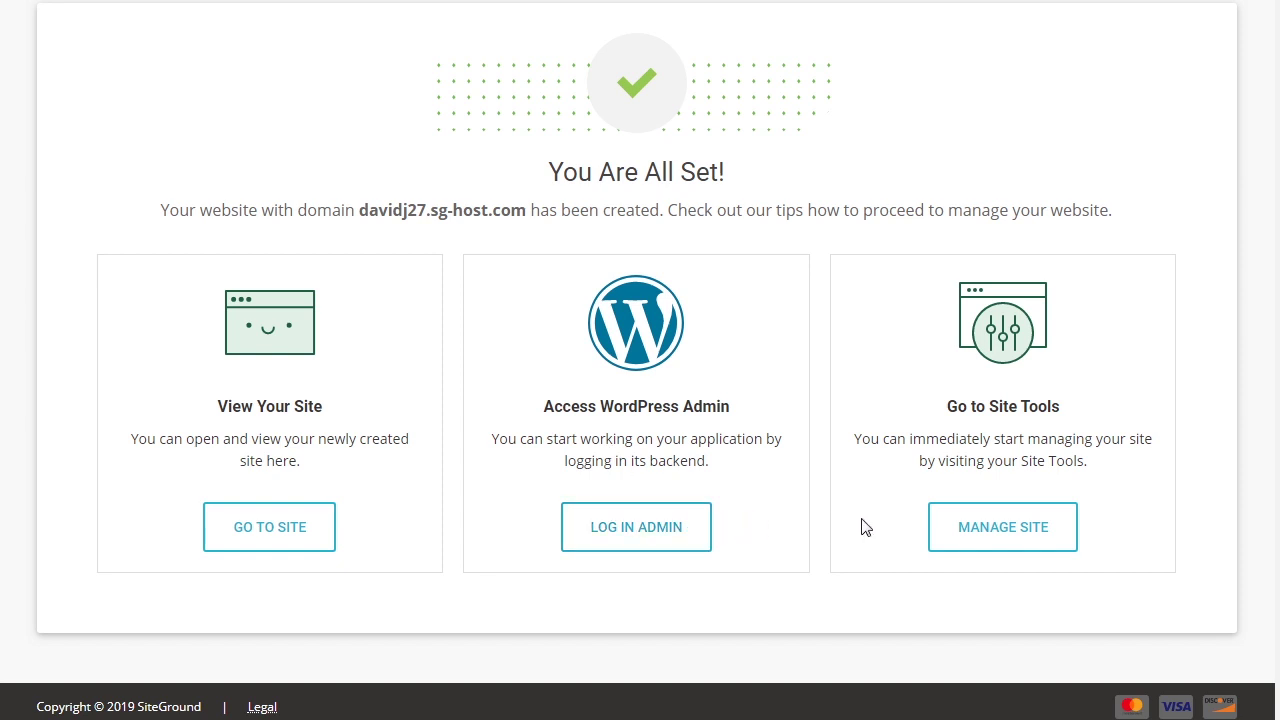
pyautogui.click(993, 540)
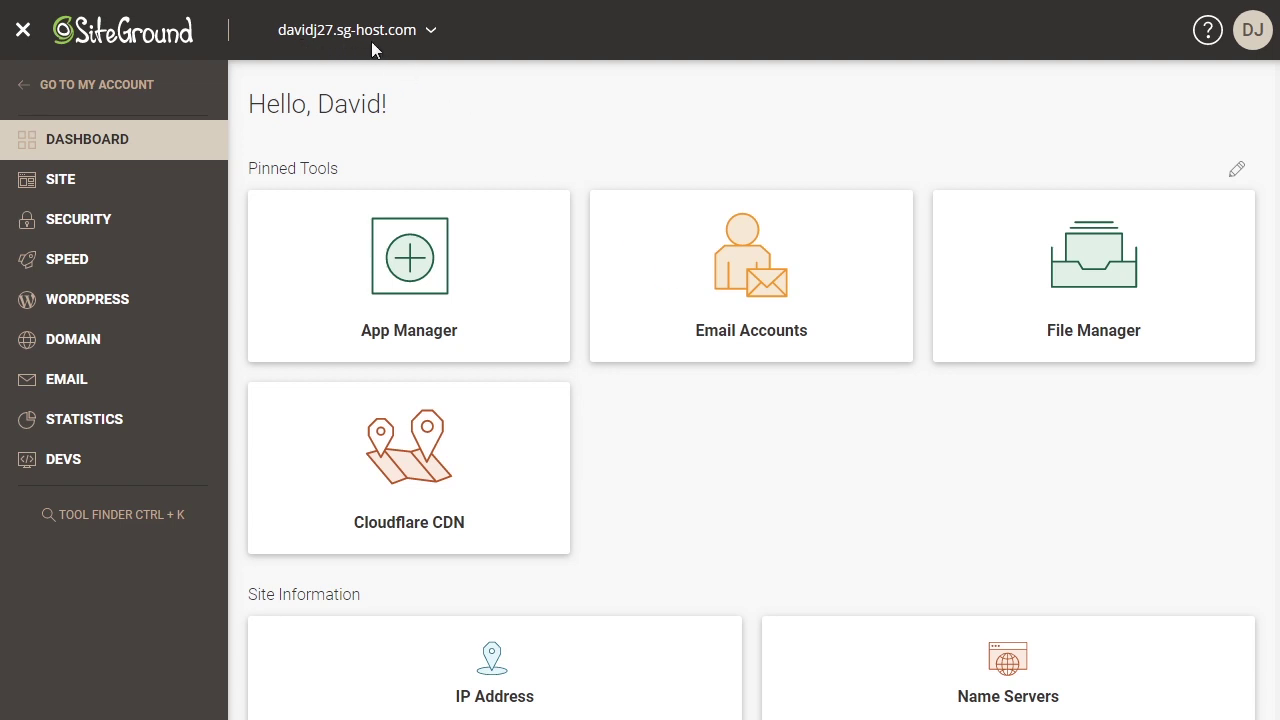
pyautogui.click(429, 31)
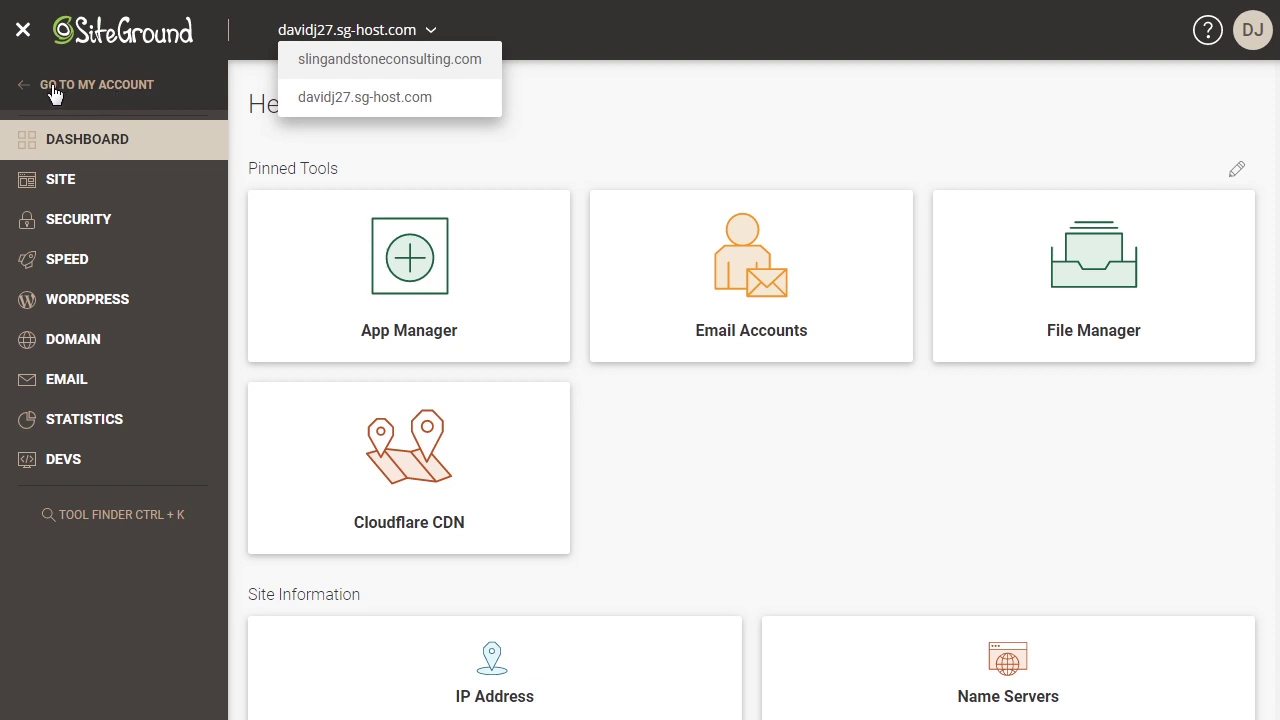
# Return to the account's website list and open the management details of the new temporary-domain site.
pyautogui.click(105, 90)
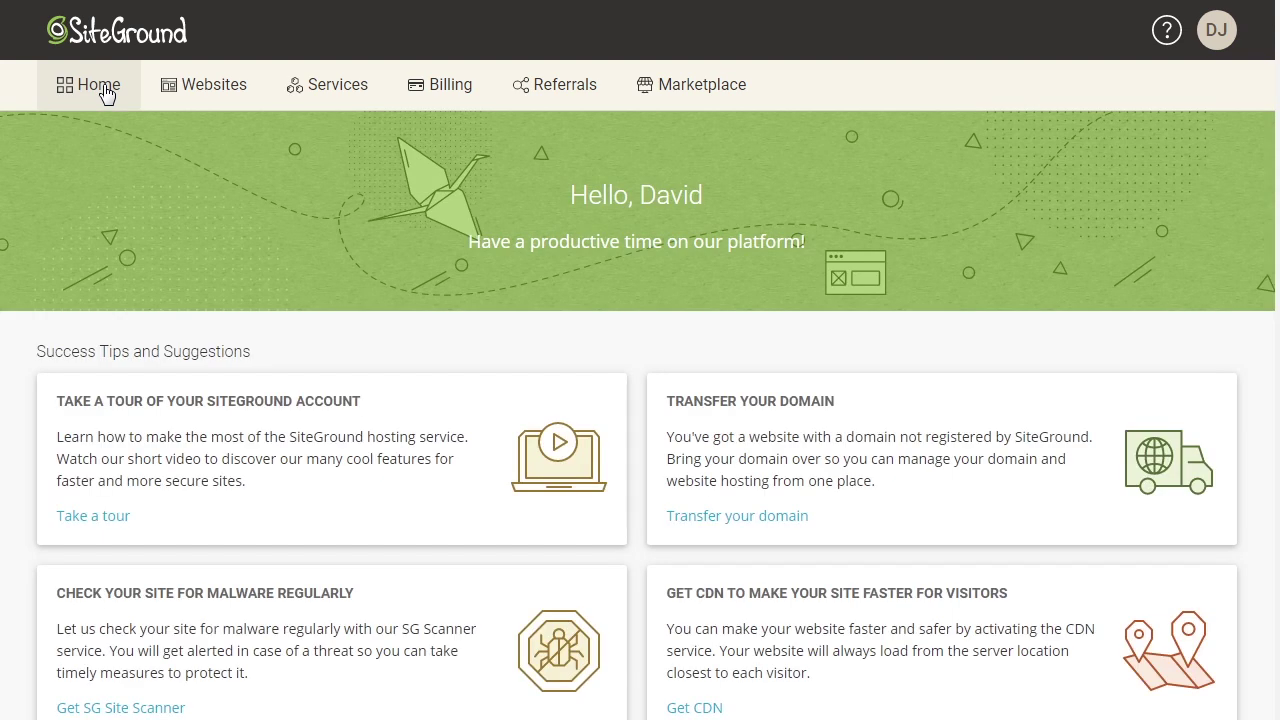
pyautogui.click(199, 88)
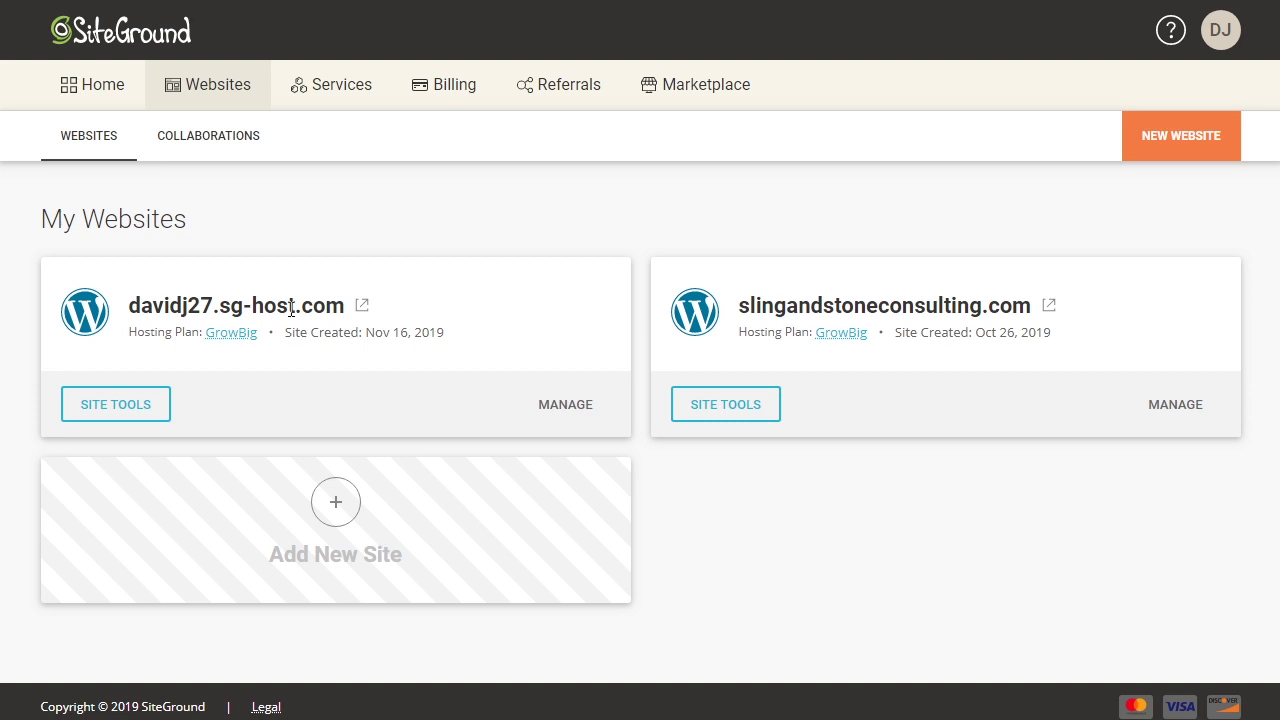
pyautogui.click(570, 408)
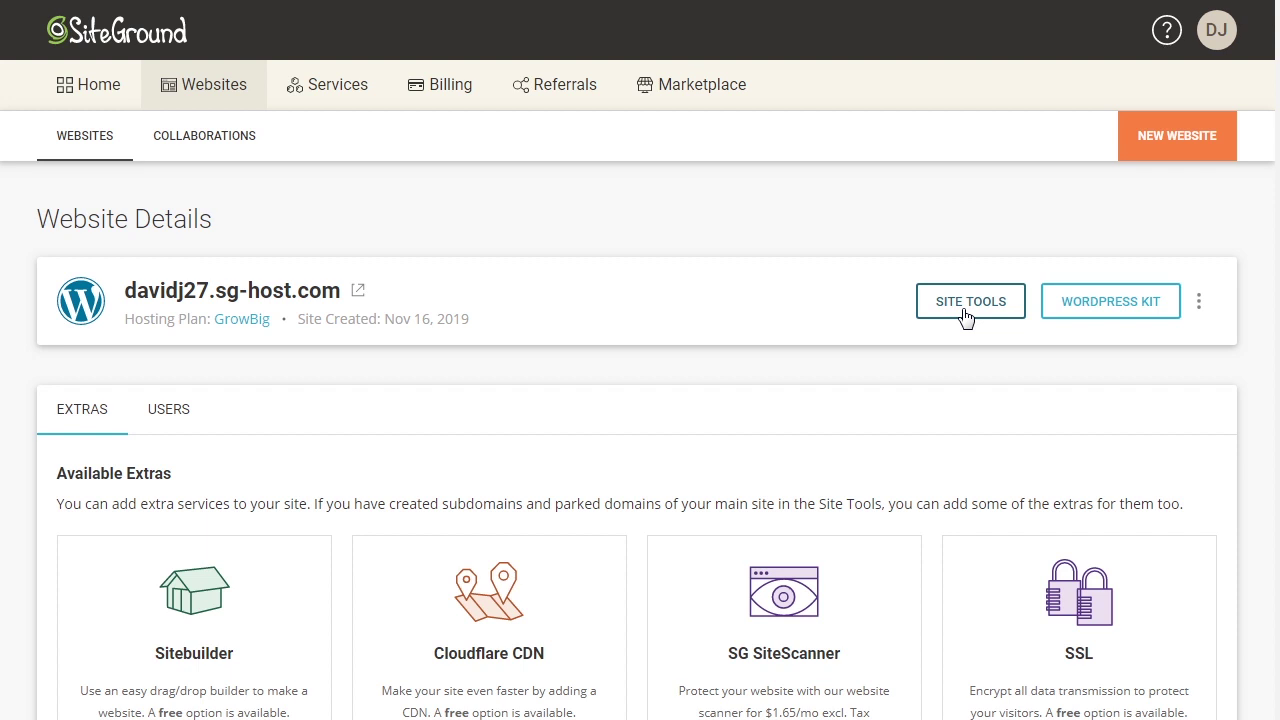
# Open the new site's WordPress admin from the WordPress Kit and exit the starter wizard to reach the dashboard.
pyautogui.click(1110, 305)
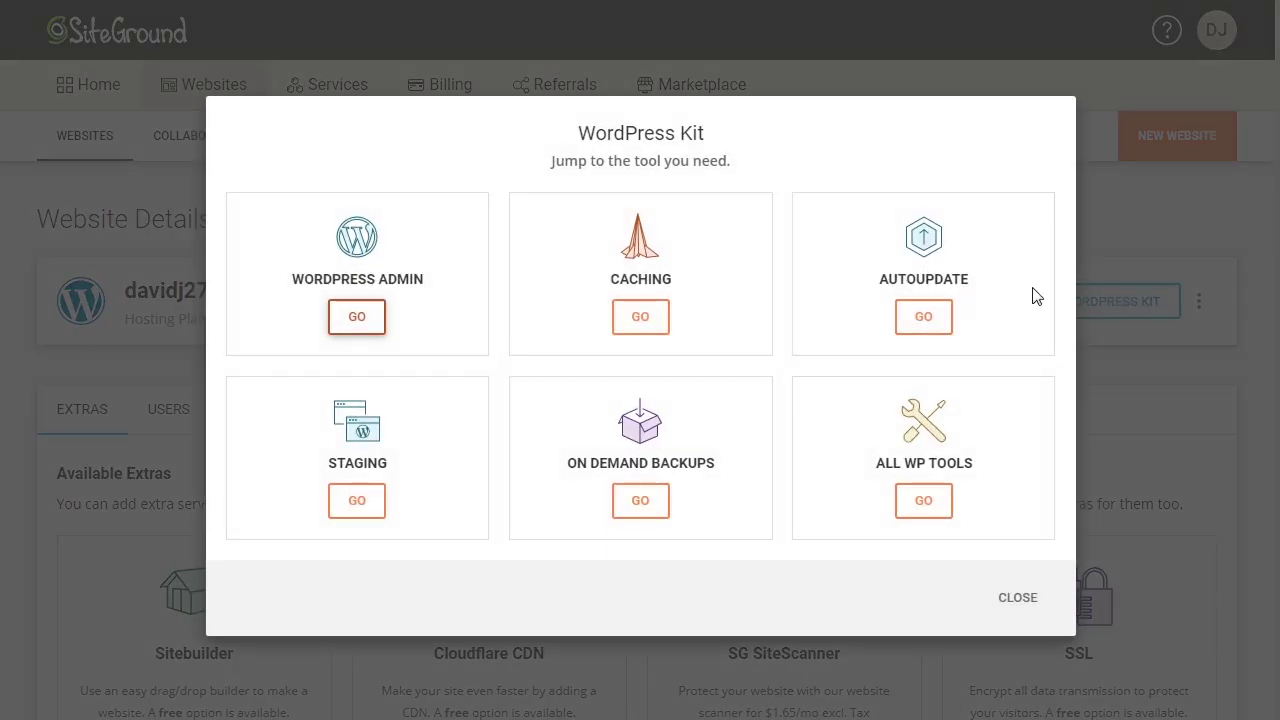
pyautogui.click(357, 317)
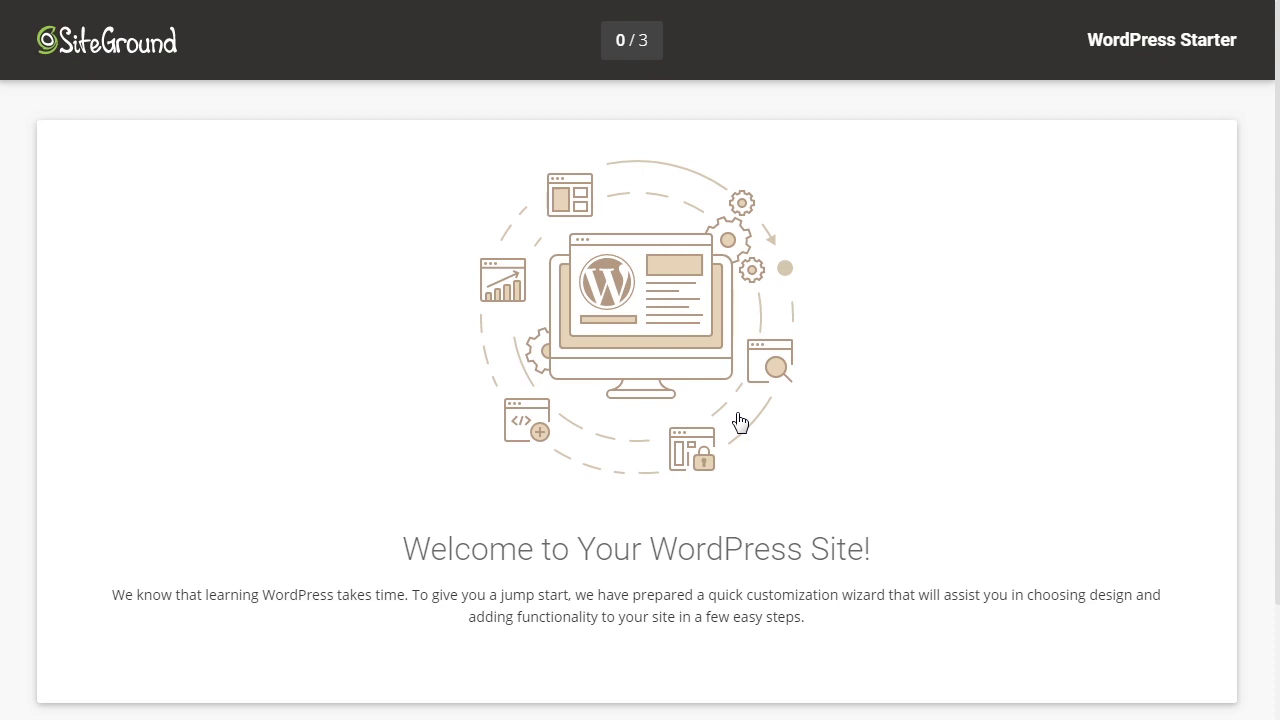
pyautogui.scroll(-3, 740, 421)
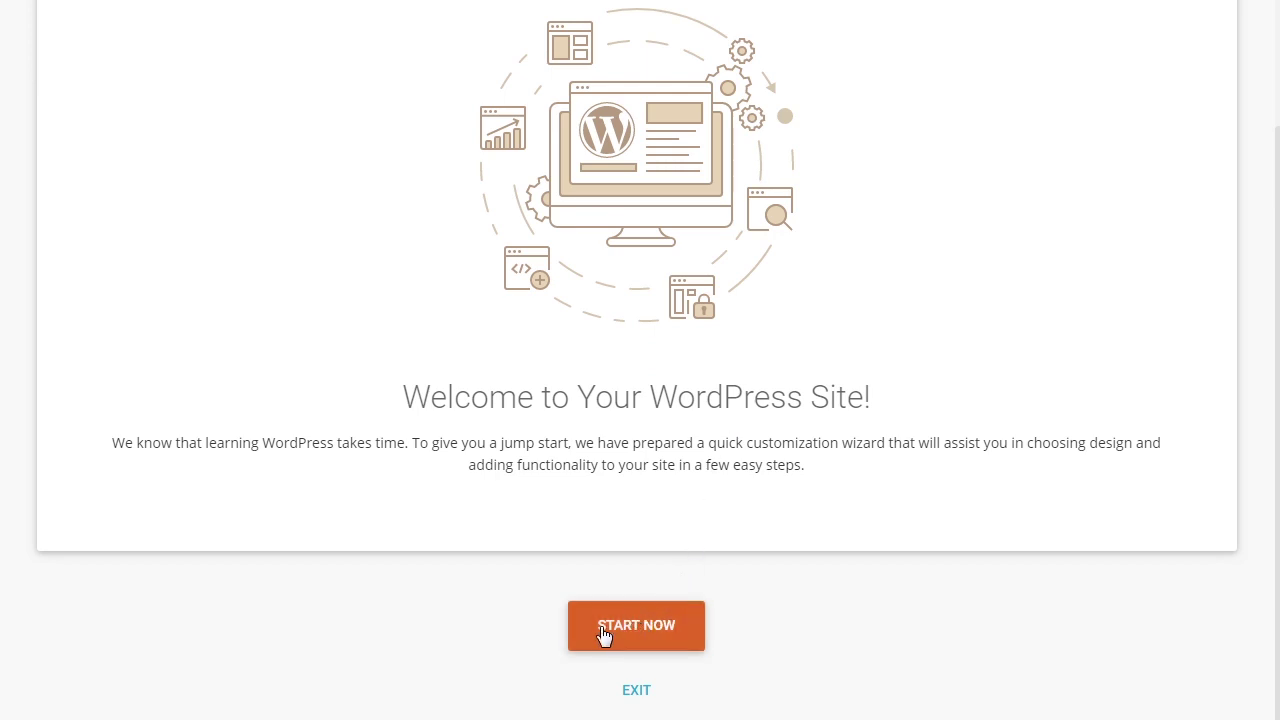
pyautogui.click(635, 695)
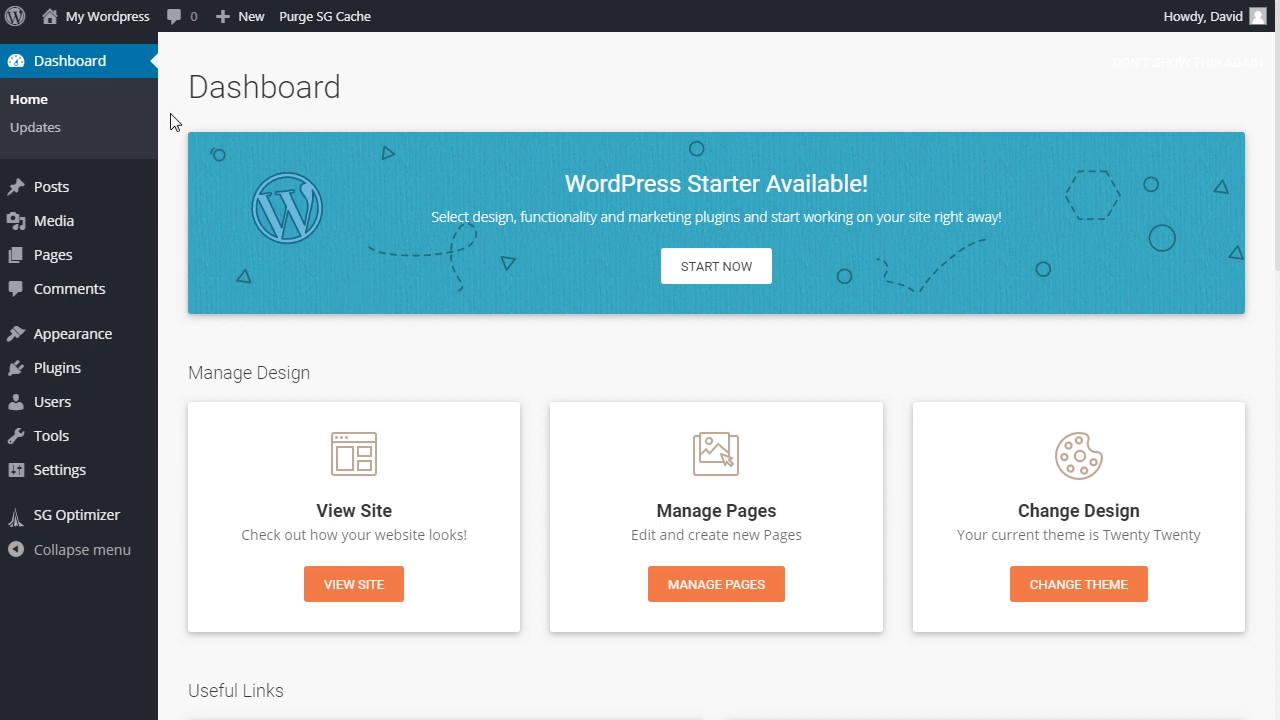
# View the front end of the new WordPress site.
pyautogui.moveTo(110, 26)
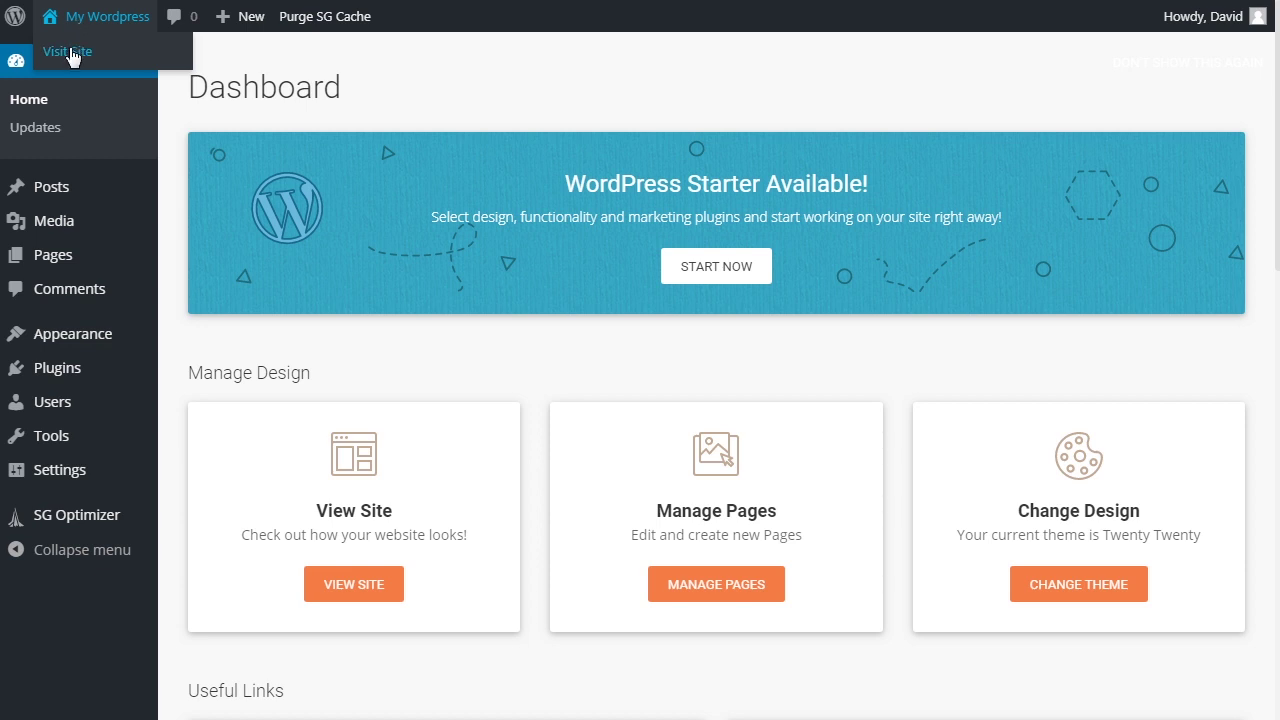
pyautogui.click(72, 56)
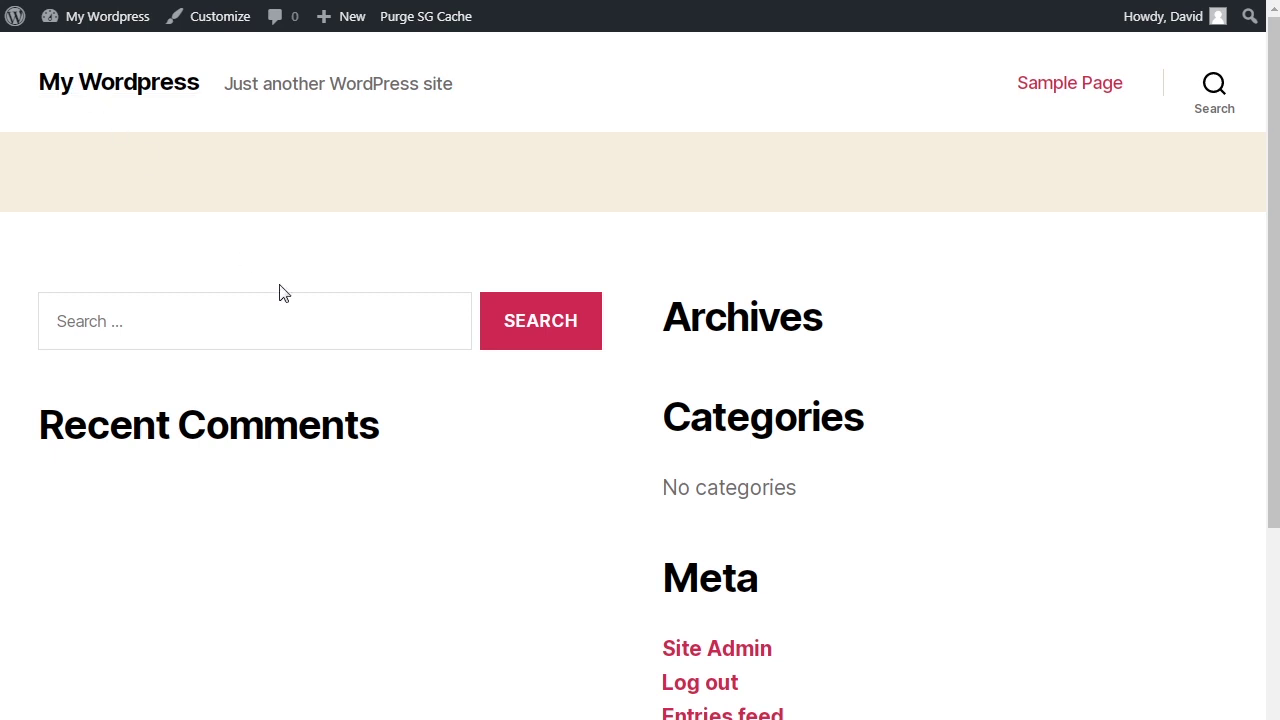
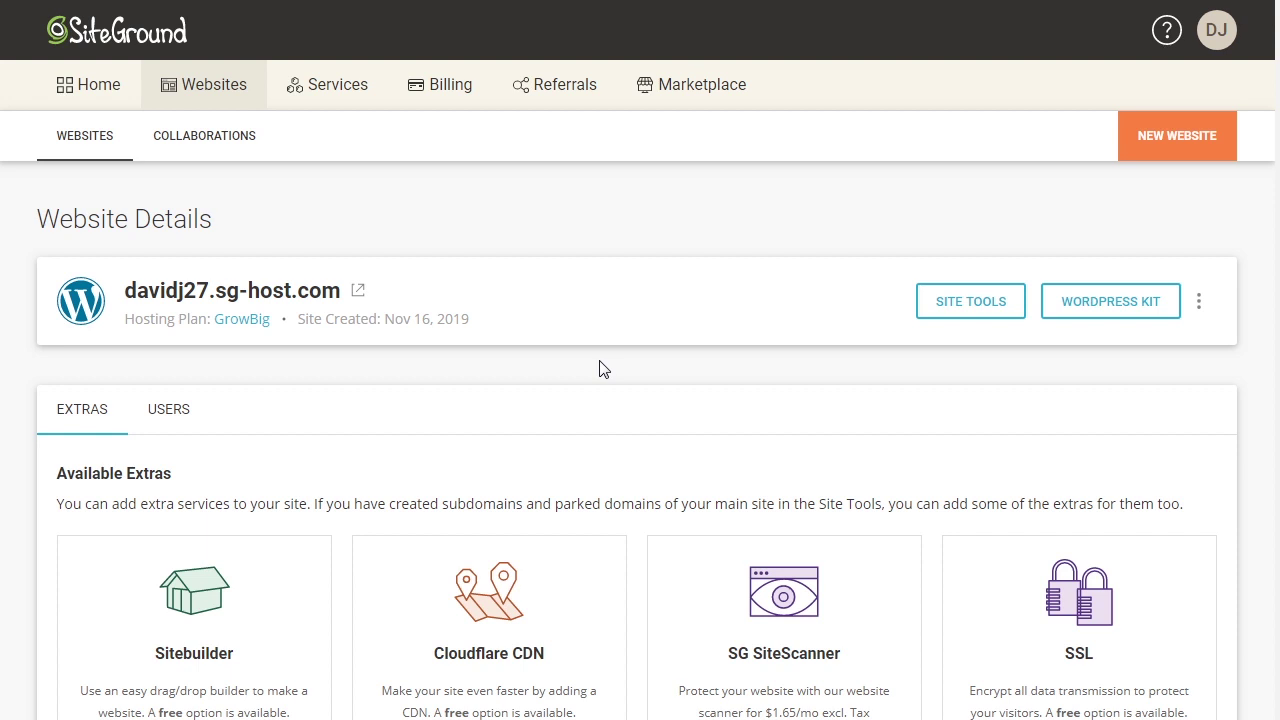
# Install a Let's Encrypt SSL certificate for the temporary domain in the SSL Manager of its Site Tools.
pyautogui.click(953, 318)
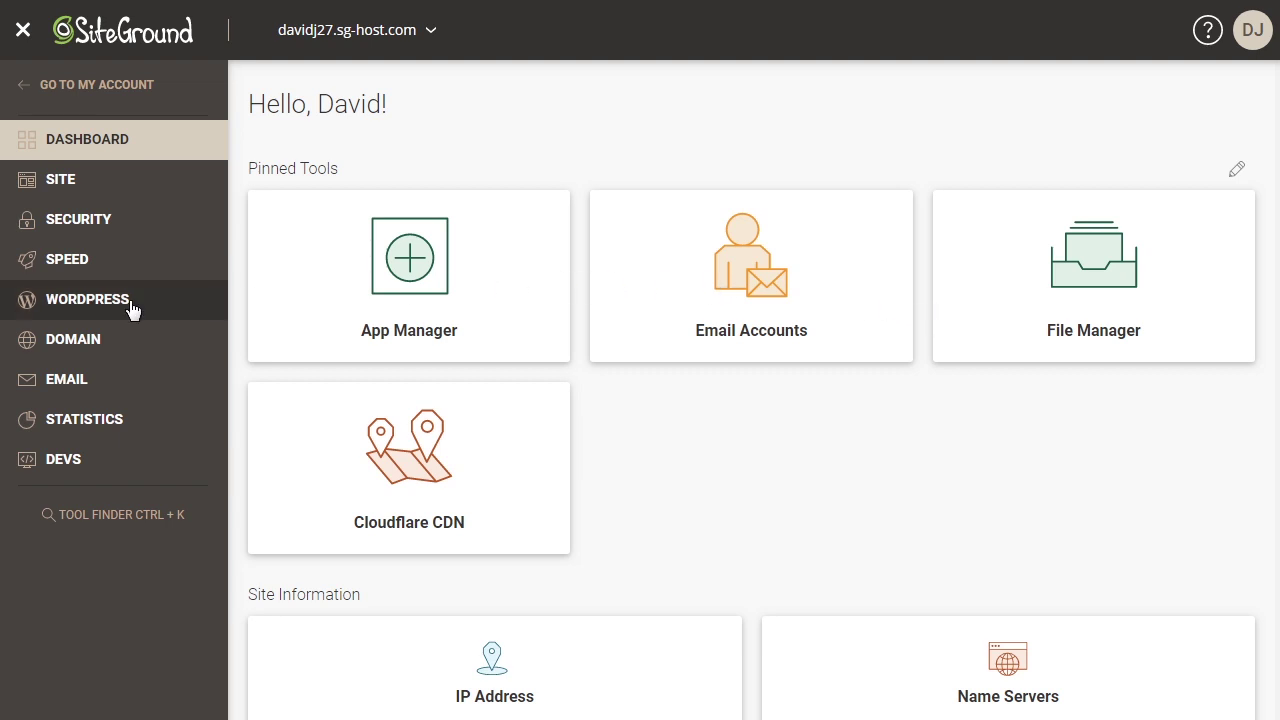
pyautogui.click(101, 232)
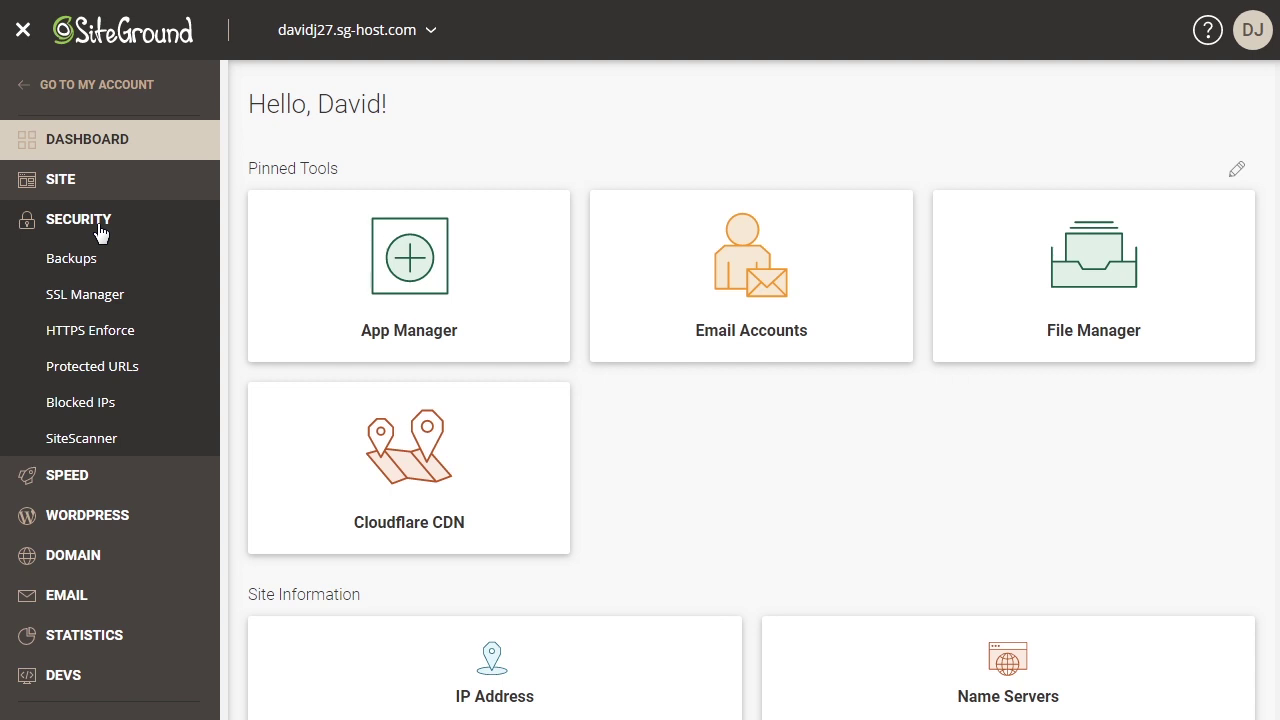
pyautogui.click(66, 300)
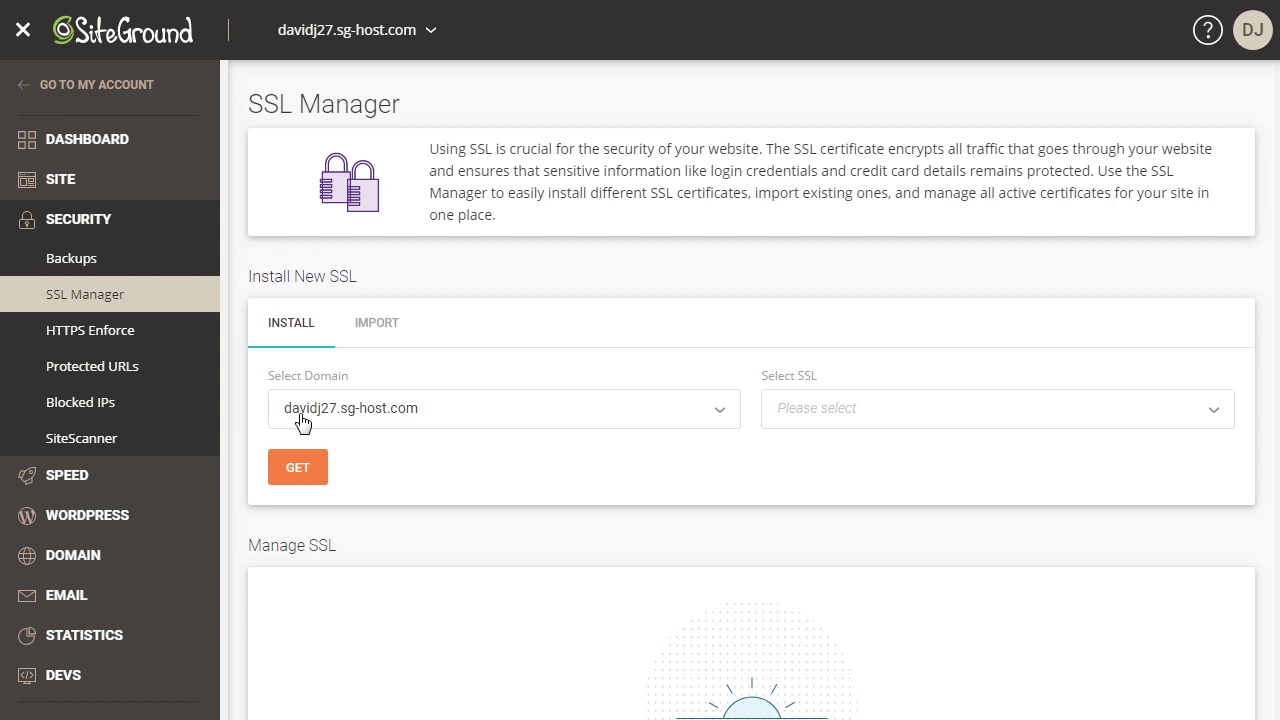
pyautogui.click(862, 425)
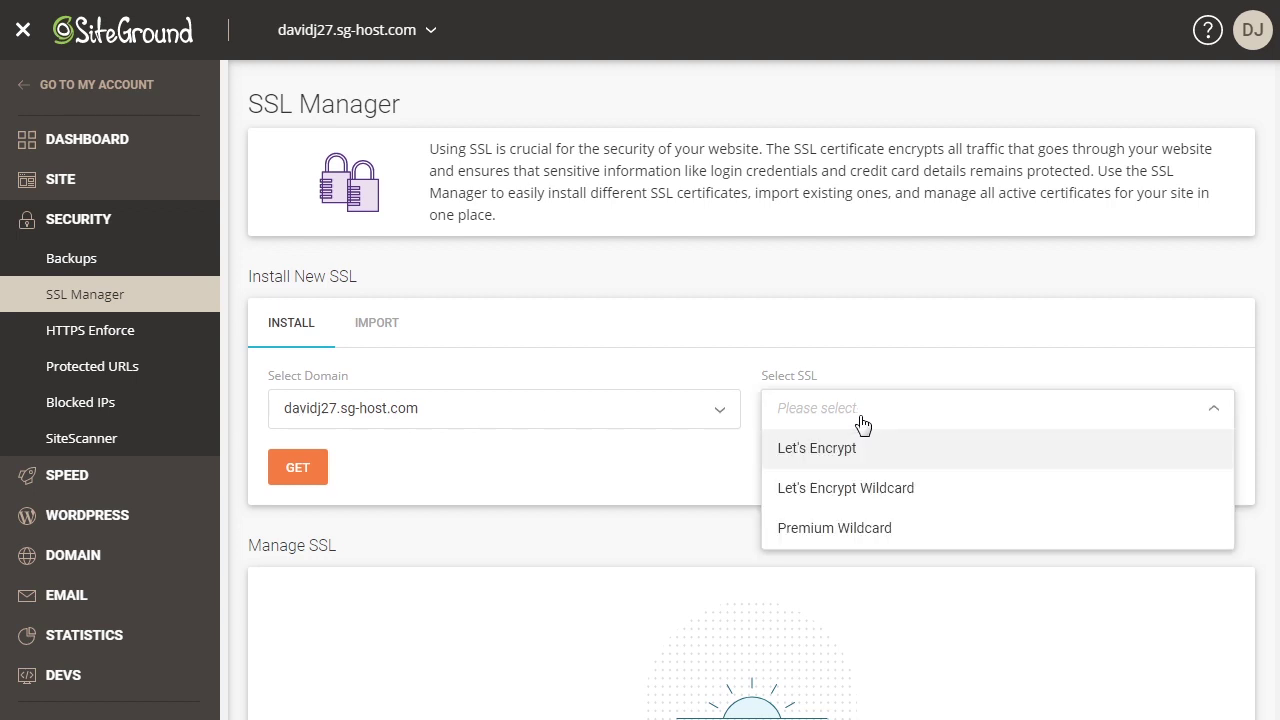
pyautogui.click(821, 455)
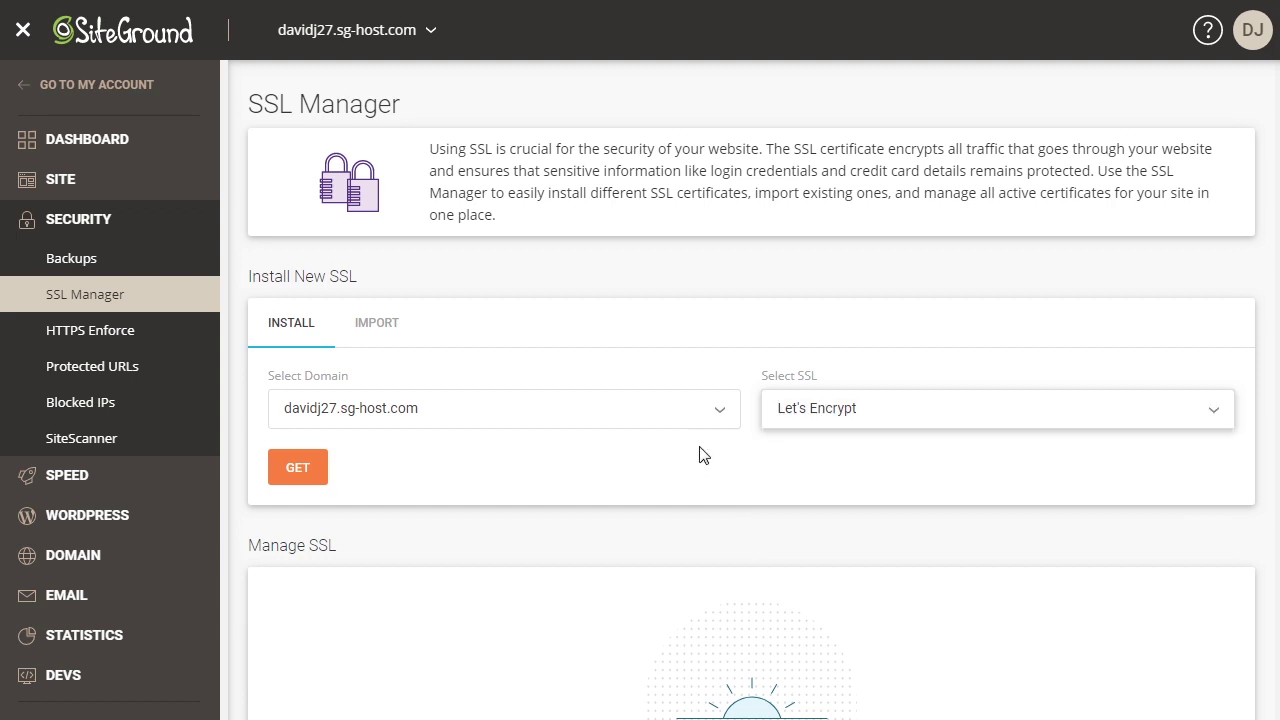
pyautogui.click(298, 468)
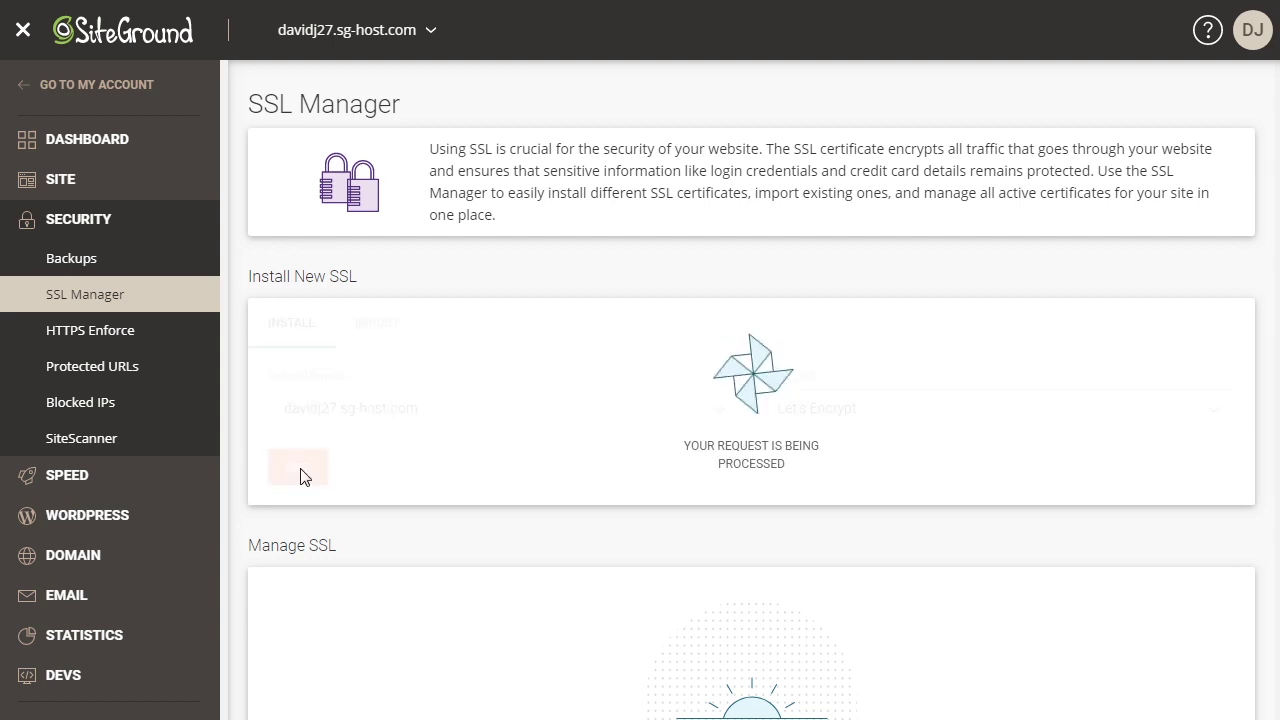